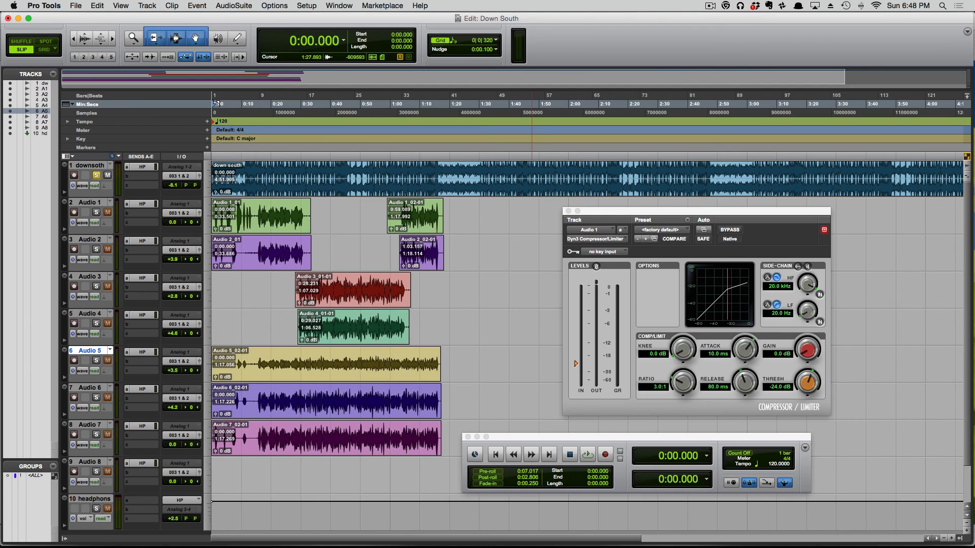
Step: Open the session's I/O Setup to review the output paths
left_click(307, 5)
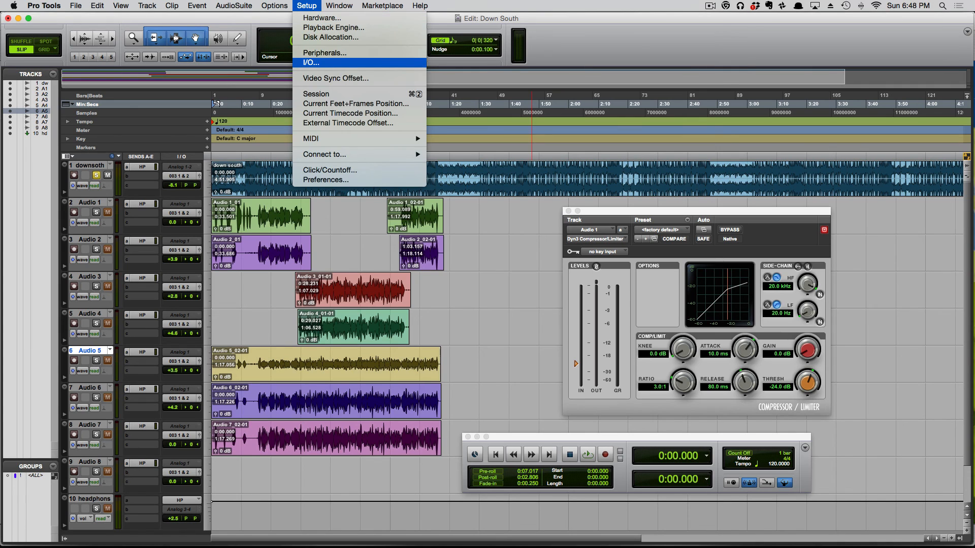
left_click(311, 63)
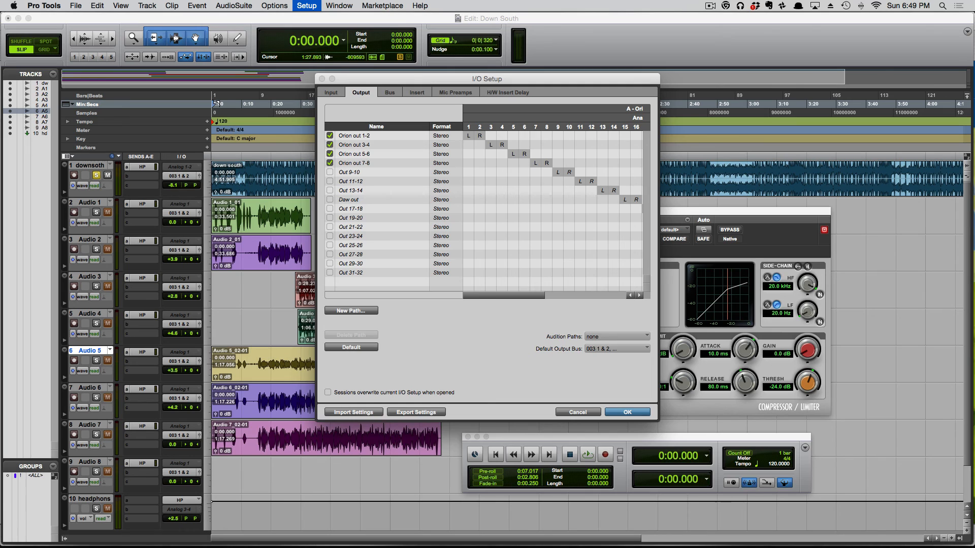
key("Return")
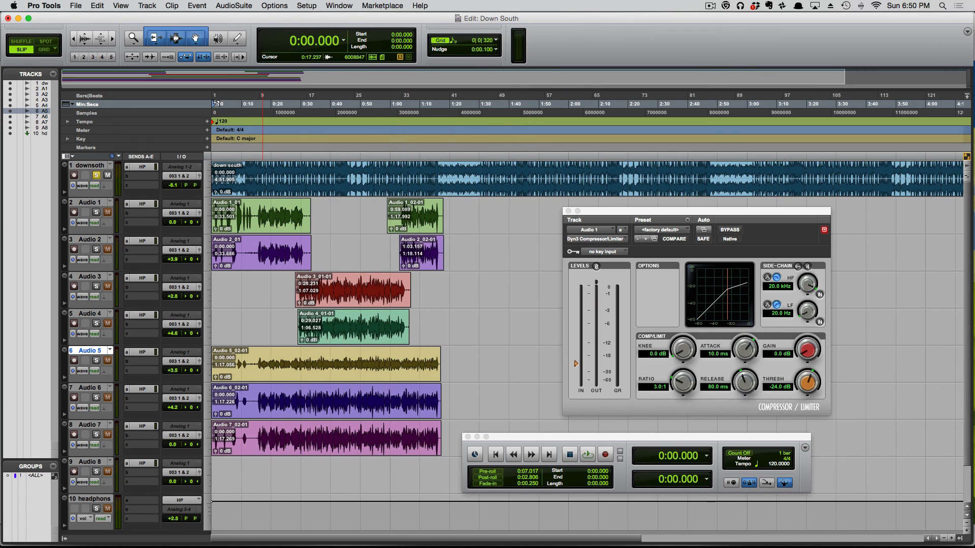
left_click(307, 6)
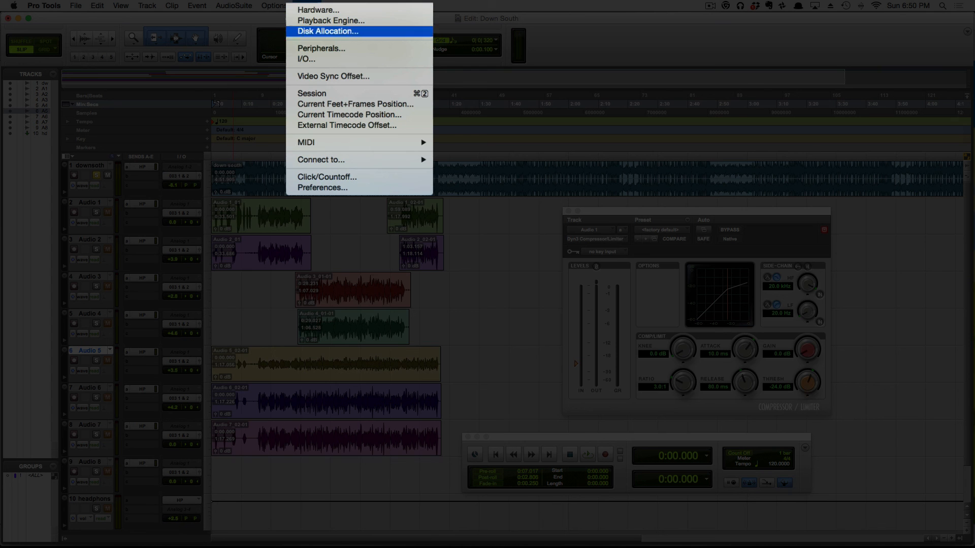
left_click(306, 59)
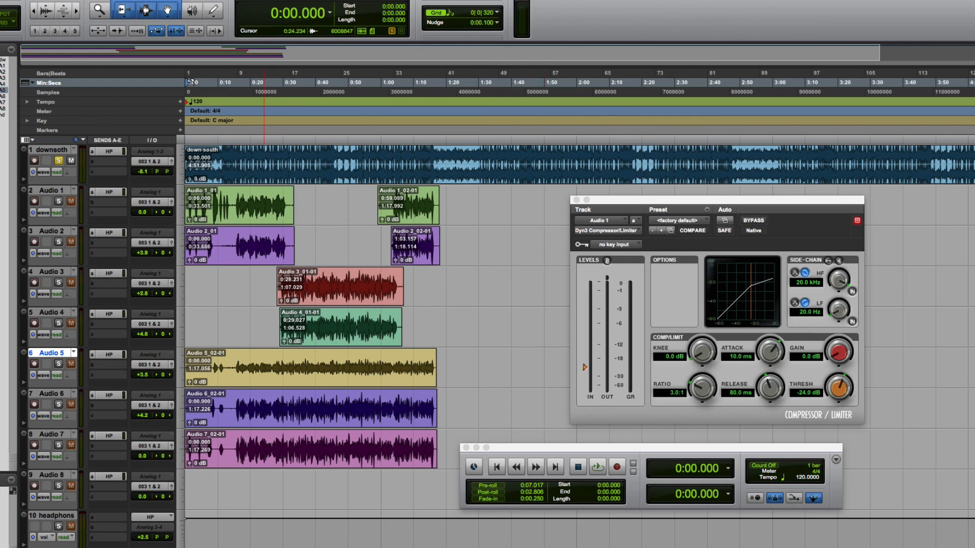
Step: Look through the full list of output paths offered for the downsoth track, leaving its assignment as it is
left_click(184, 176)
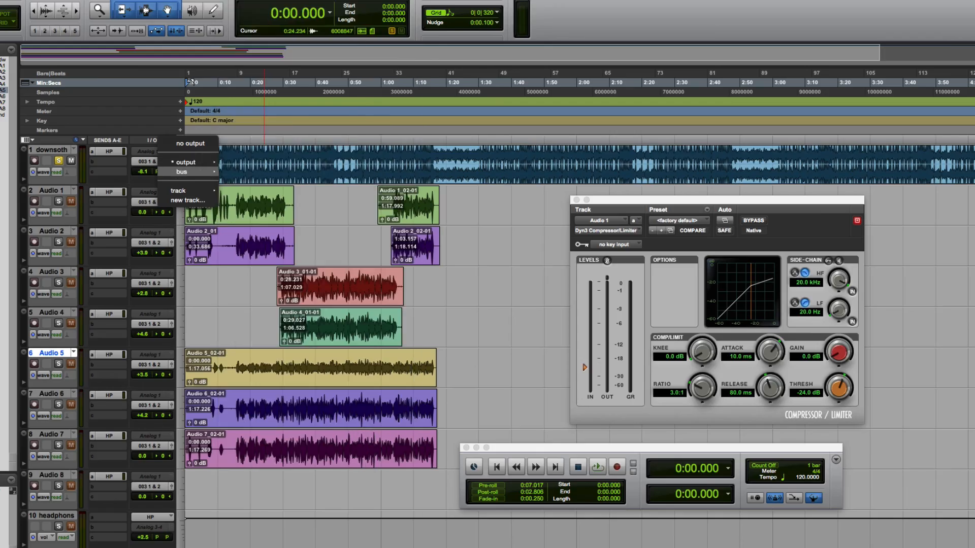
mouse_move(187, 162)
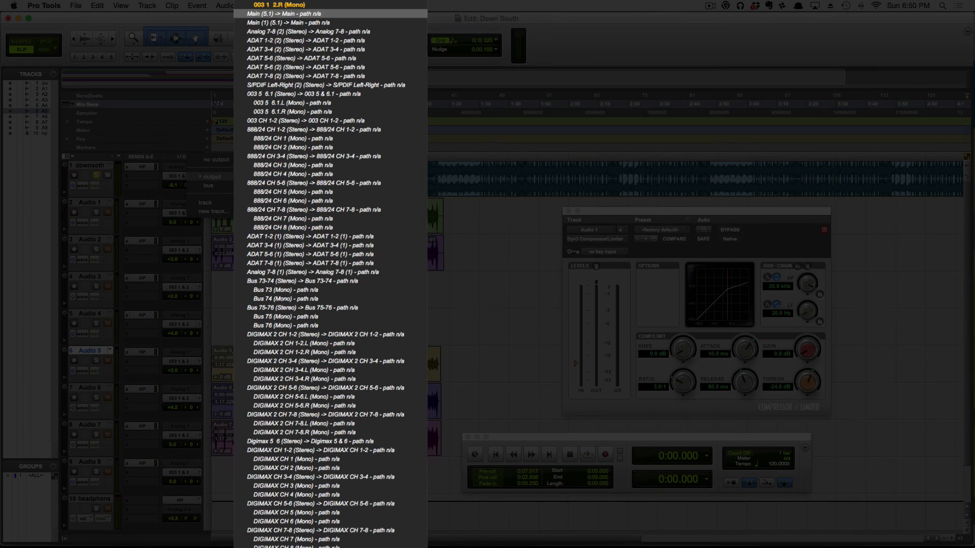
scroll(315, 312, "down", 5)
scroll(315, 312, "down", 8)
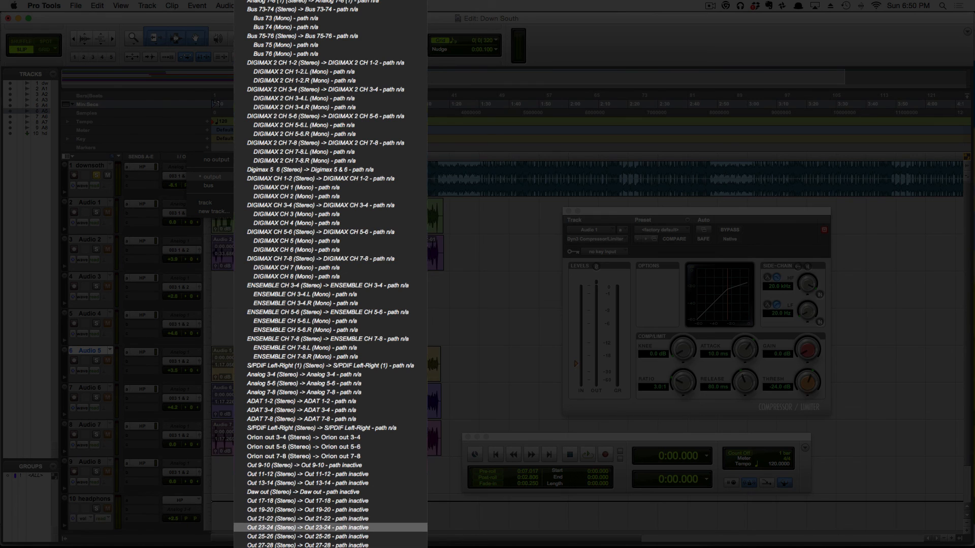
scroll(330, 523, "up", 10)
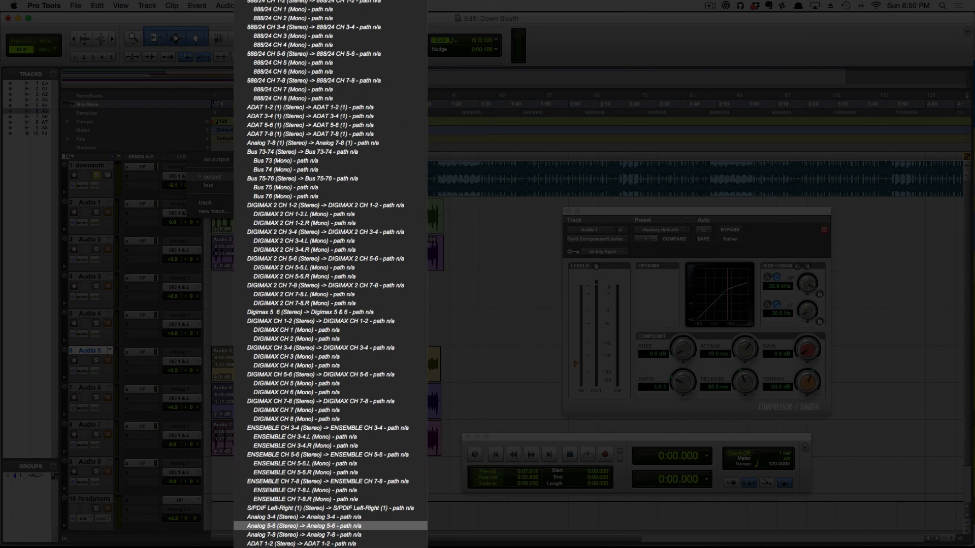
scroll(330, 523, "up", 2)
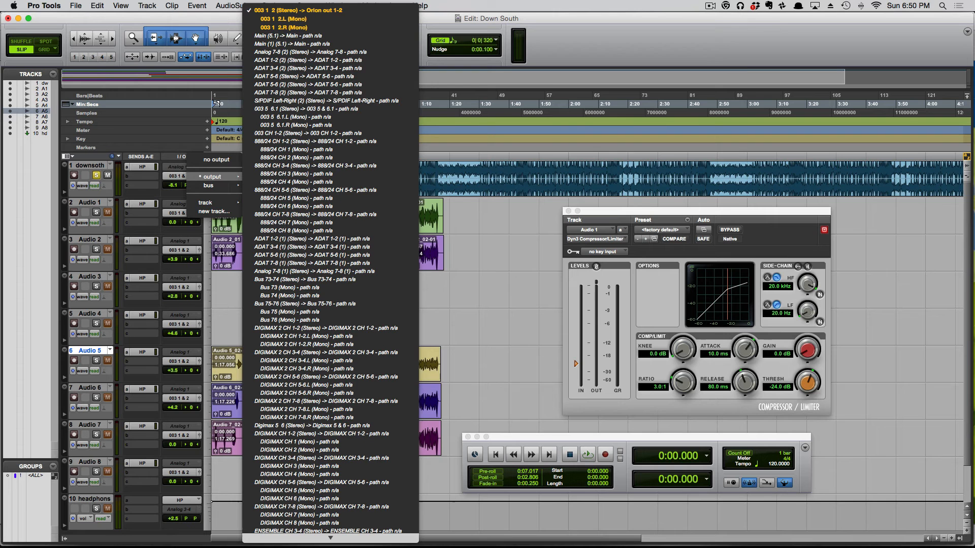
key("Escape")
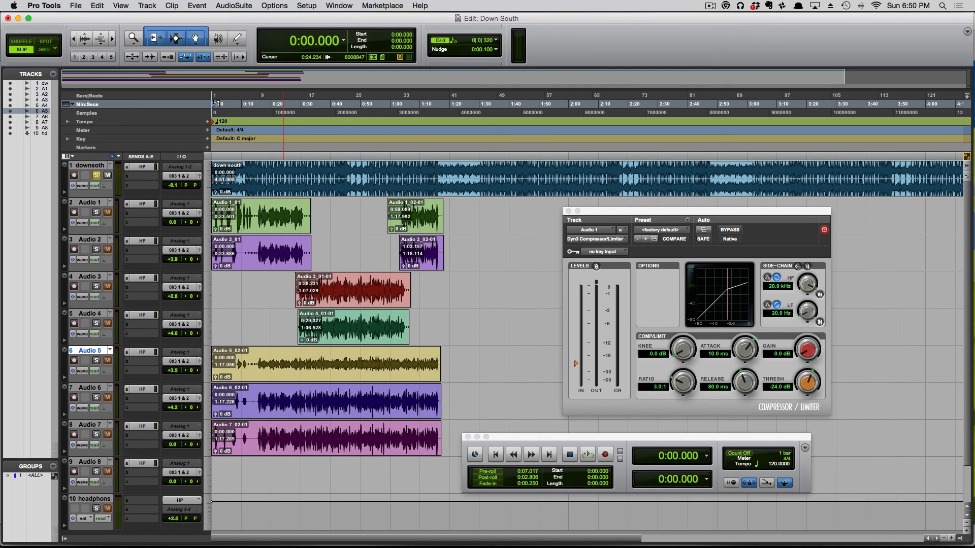
Step: Start playback in the Mix window and try to move the D3 ComLim insert from Audio 1 to Audio 2
key("super+equal")
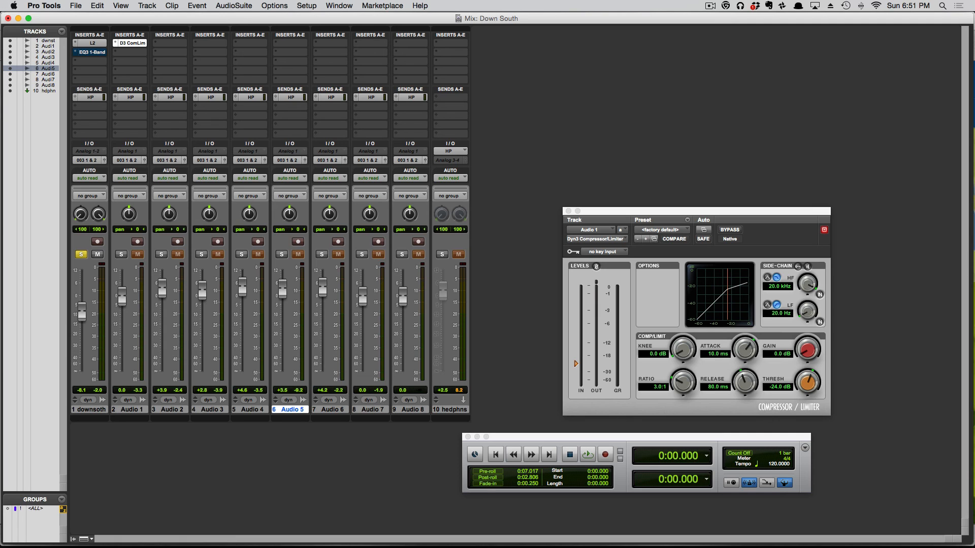
key("space")
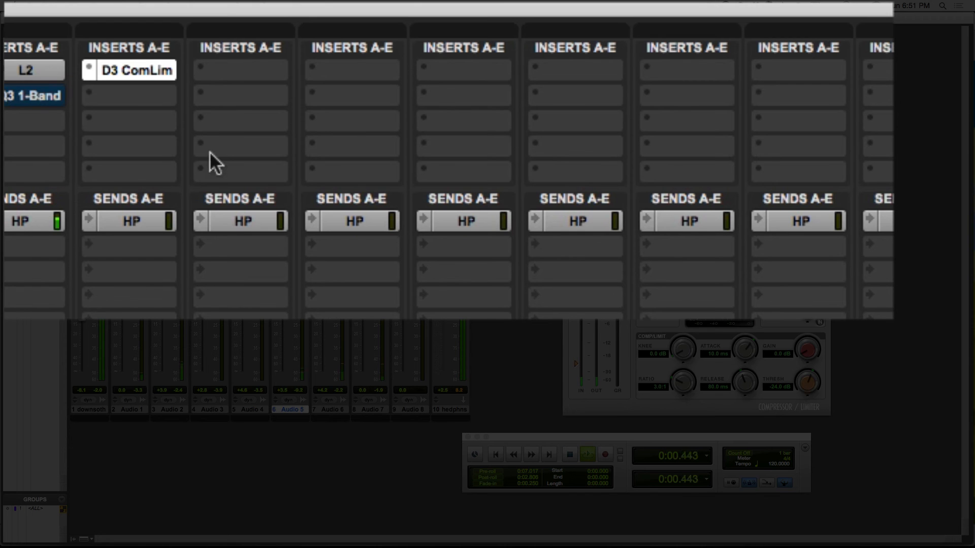
left_click_drag(122, 69, 266, 73)
key("space")
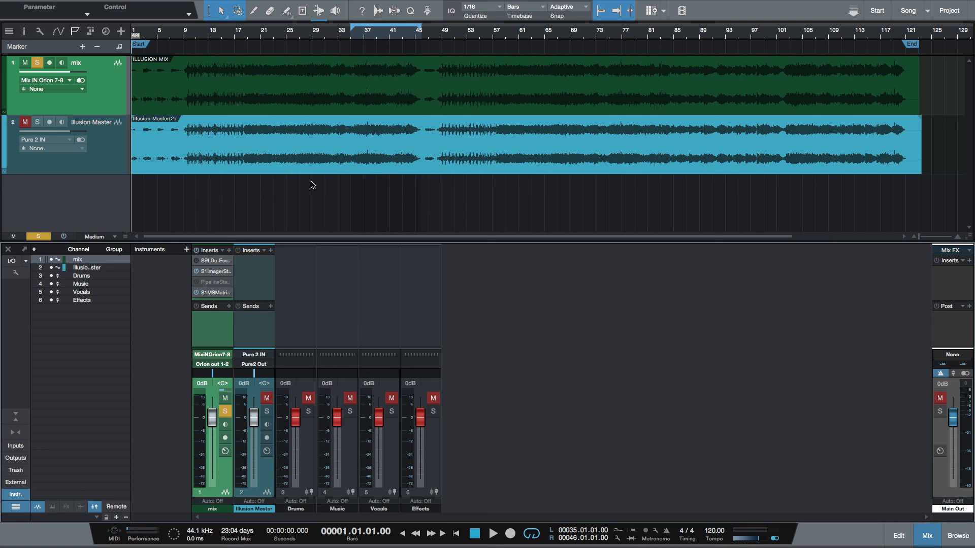
Step: Switch to Studio One, check the mix channel's output choices and open the output list in the song's Audio I/O Setup
left_click(214, 365)
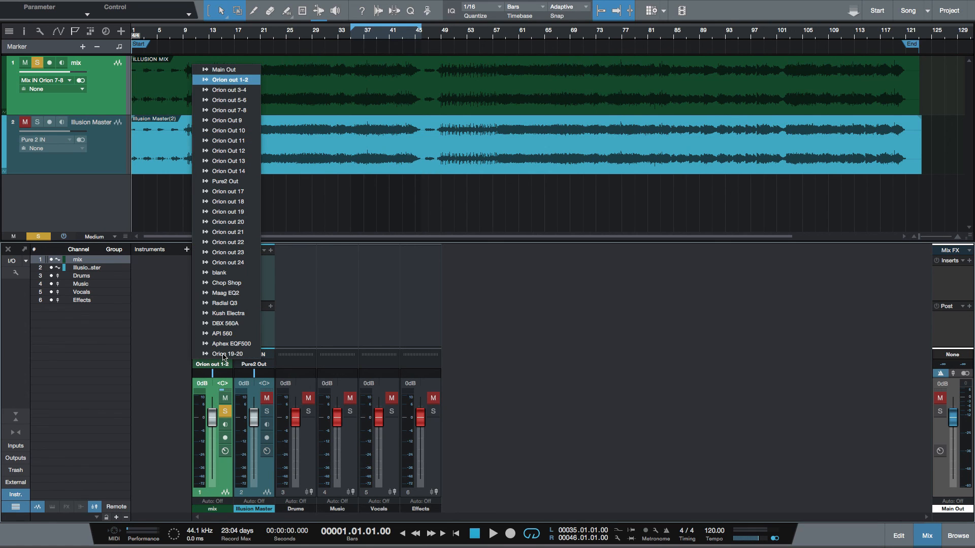
left_click(346, 289)
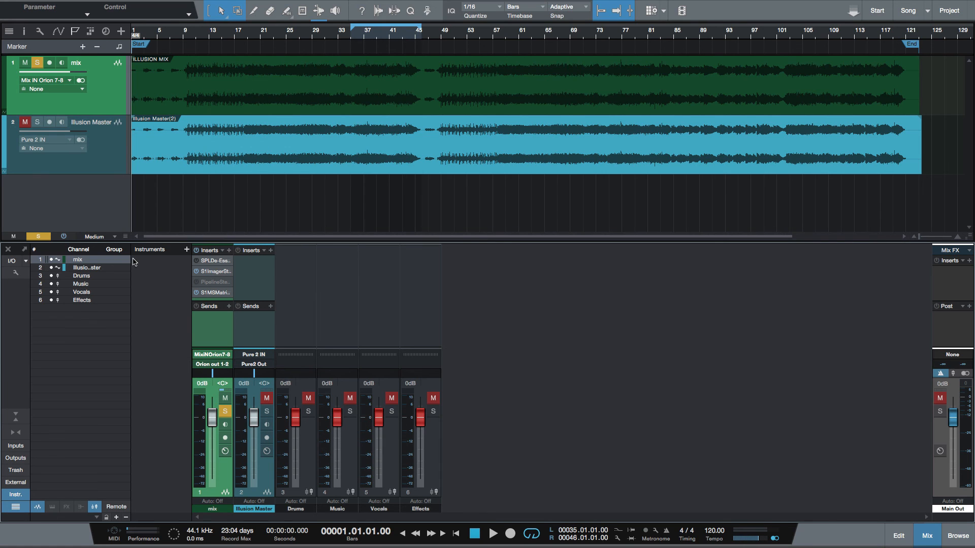
left_click(16, 272)
left_click(300, 111)
scroll(484, 334, "down", 3)
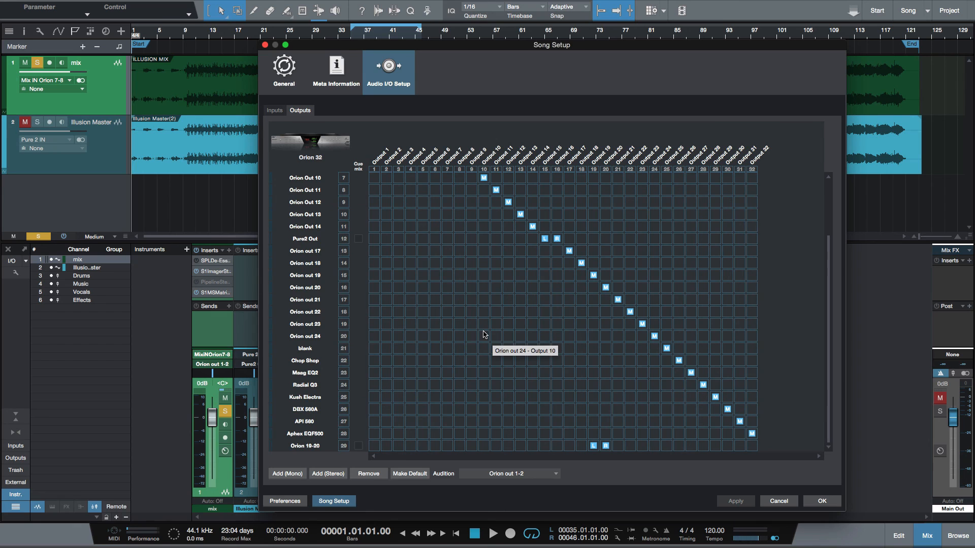
Step: Remove all song outputs from Orion out 3-4 through Orion 19-20, including those in use, and apply the change
left_click(317, 447)
scroll(319, 390, "up", 3)
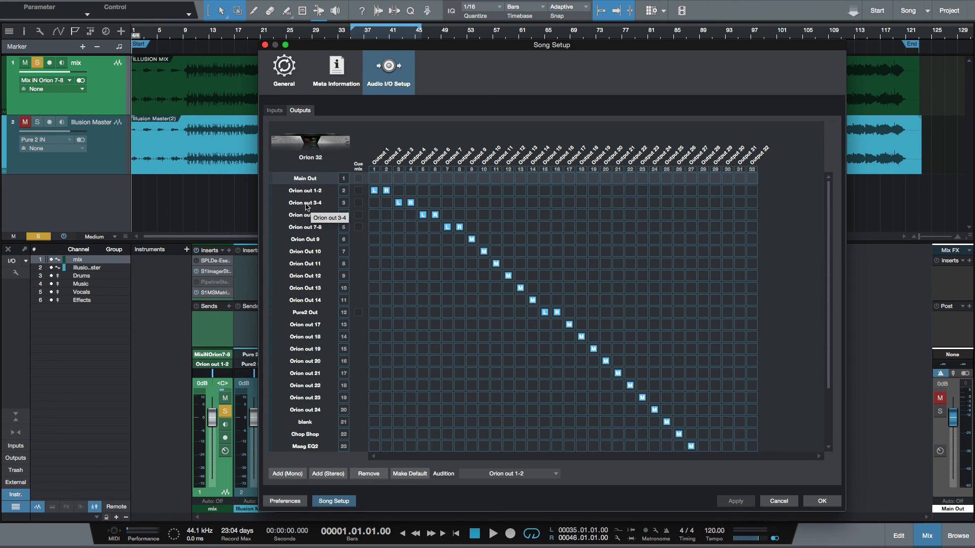
left_click(309, 203, "shift")
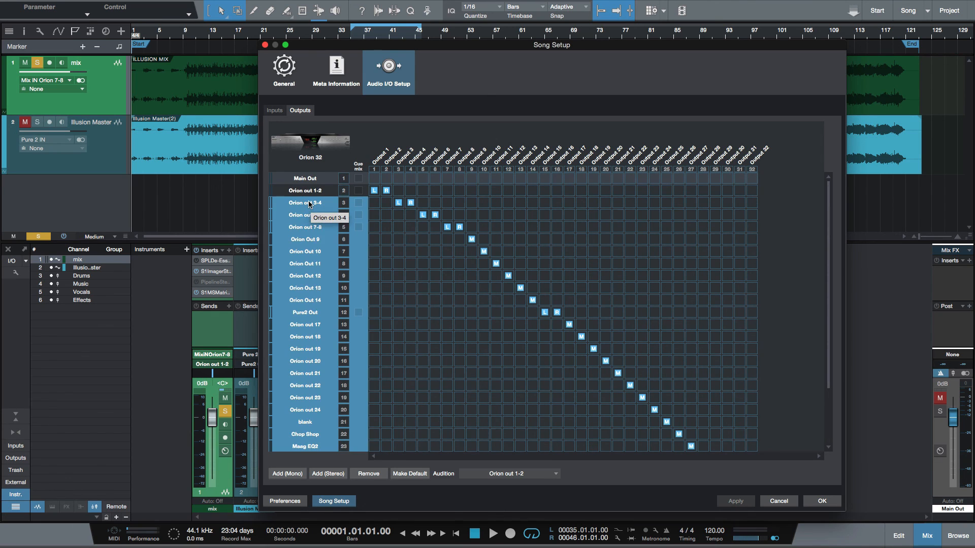
left_click(368, 473)
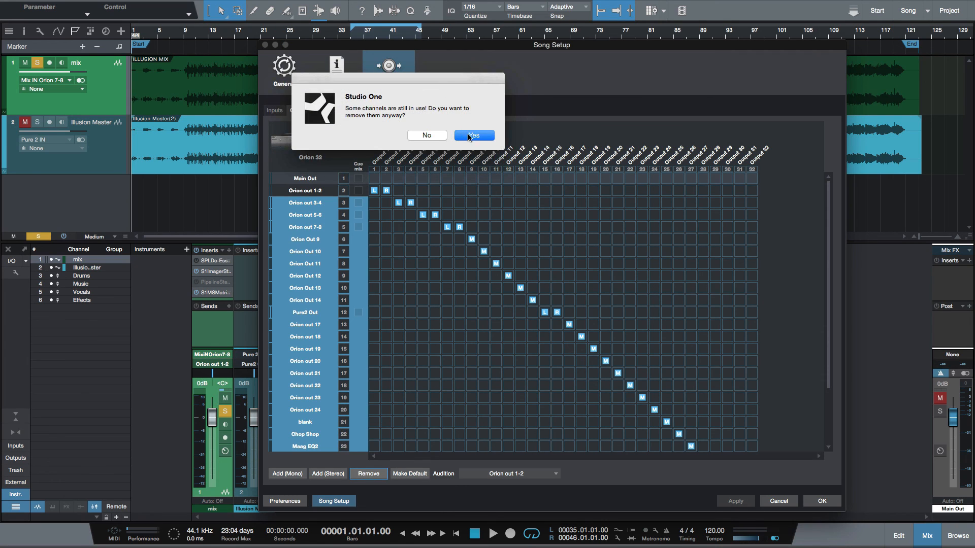
left_click(472, 136)
left_click(736, 503)
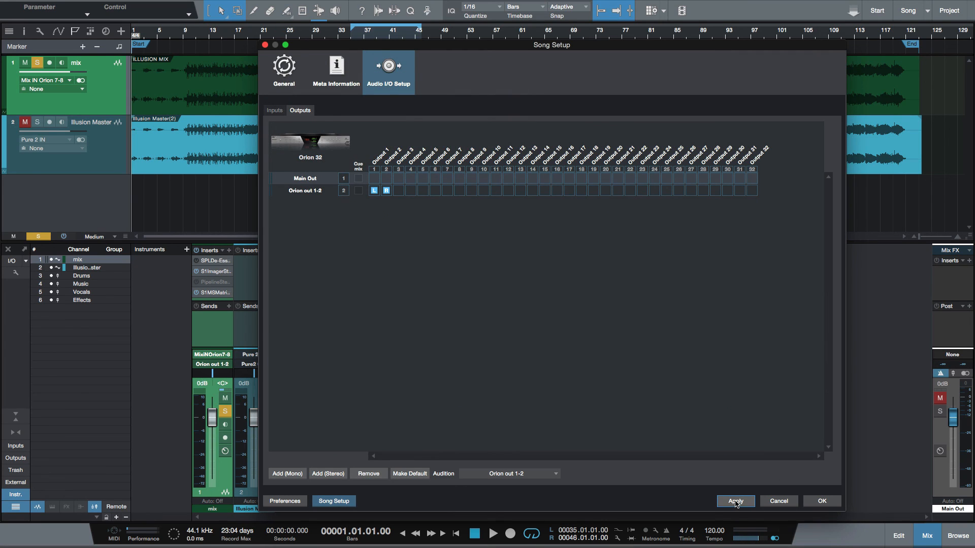
left_click(815, 502)
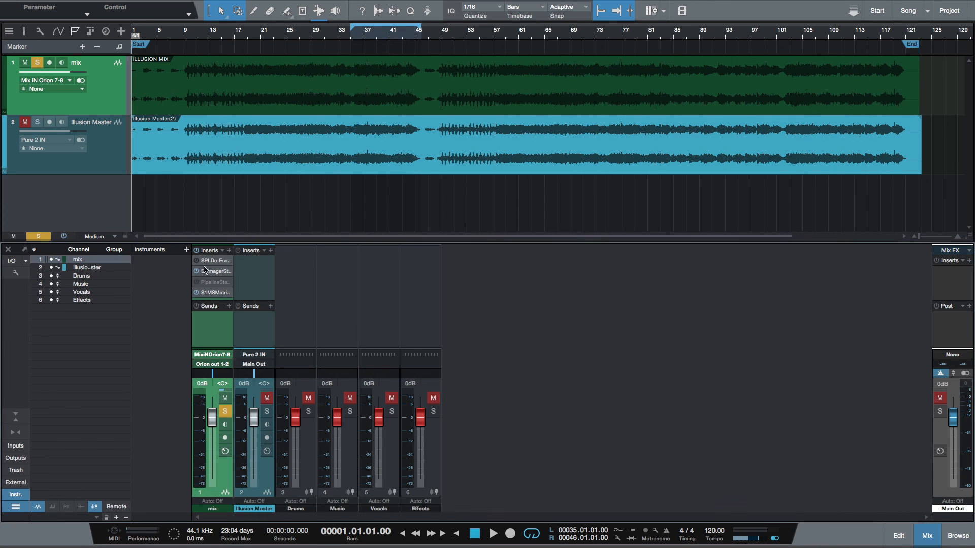
Step: Review the mix channel's output choices and the song's Audio I/O Setup without making changes
left_click(219, 364)
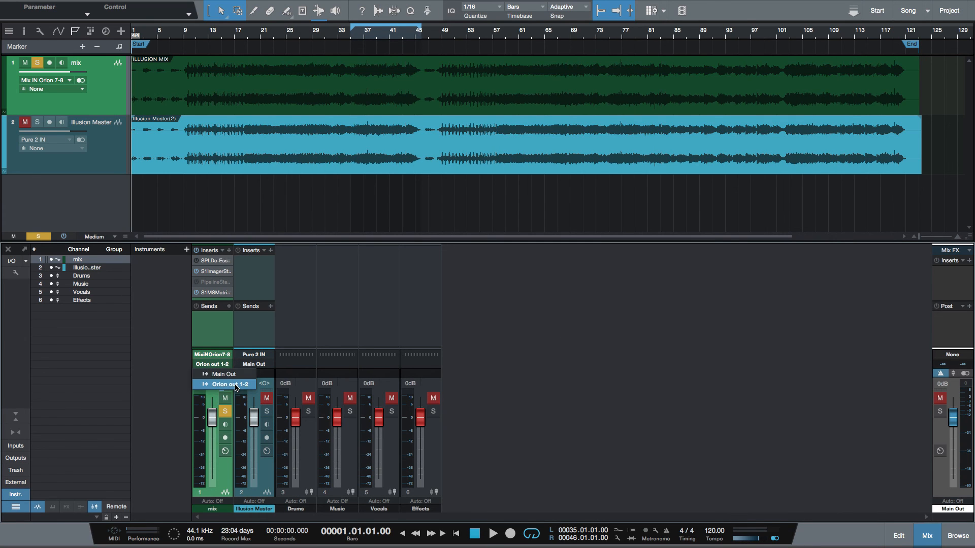
left_click(336, 323)
left_click(15, 259)
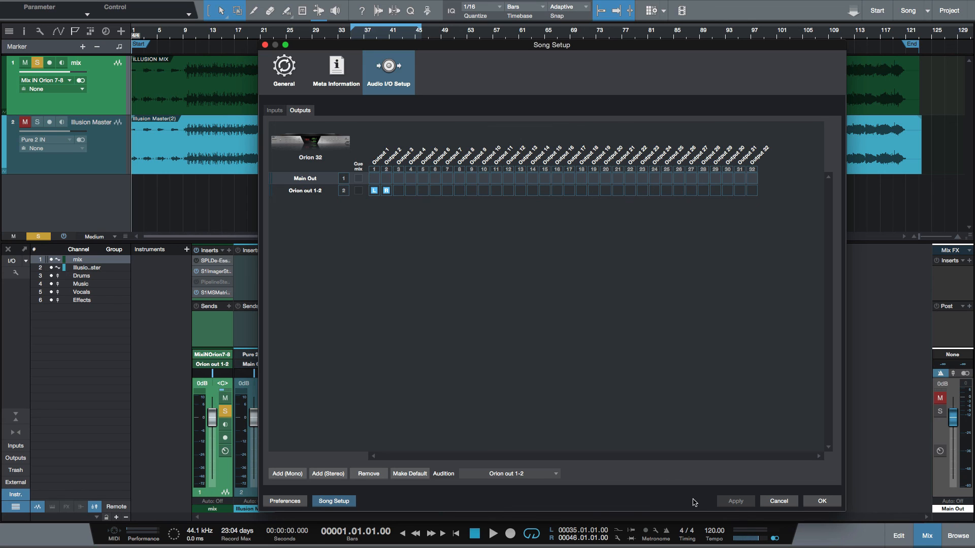
left_click(780, 501)
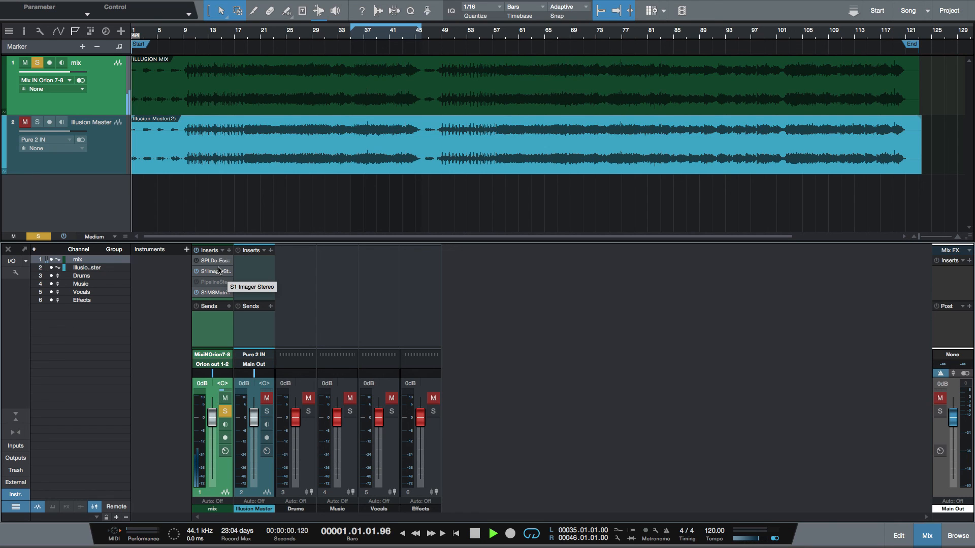
Step: During playback, copy the SPL De-Esser, S1 Imager and S1 MS Matrix inserts from the mix channel to Illusion Master
key("space")
left_click_drag(216, 260, 241, 266)
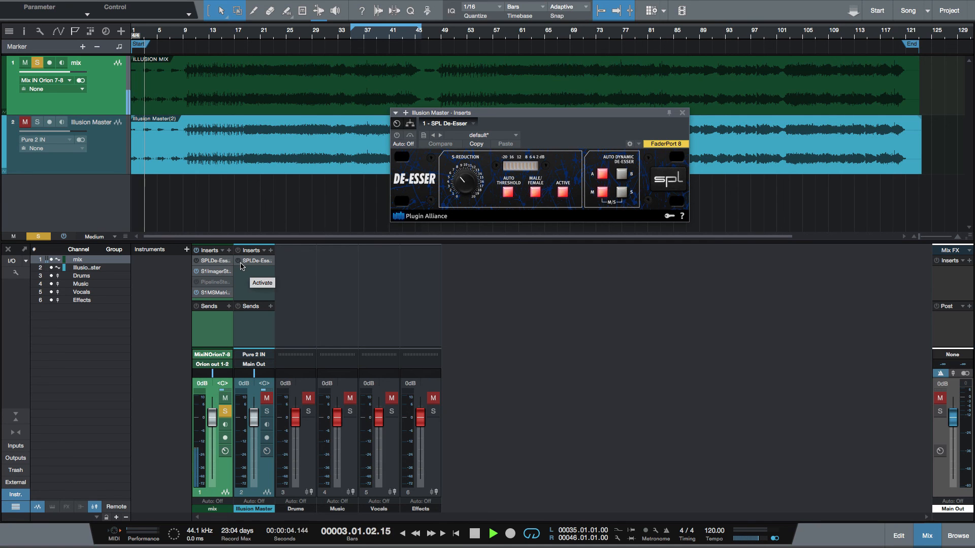
left_click_drag(214, 274, 241, 290)
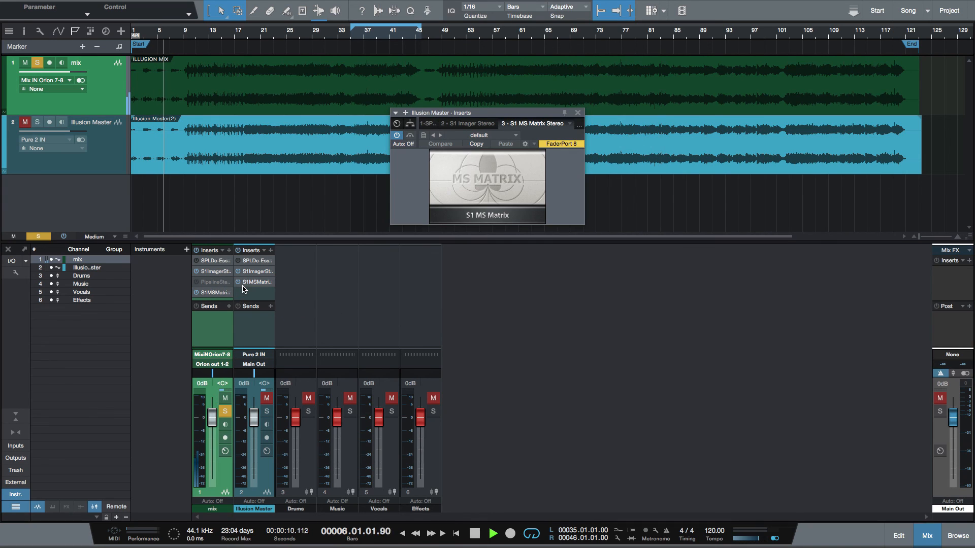
key("space")
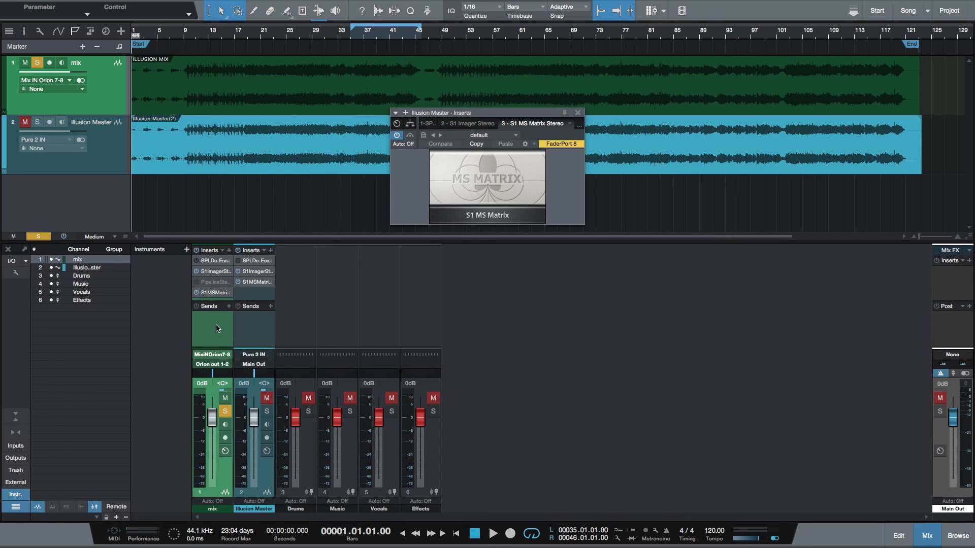
left_click(577, 113)
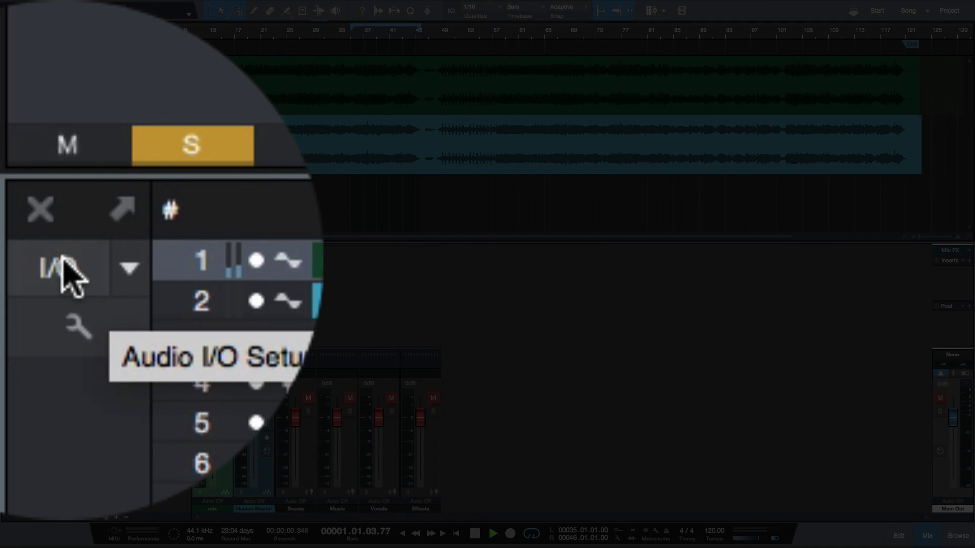
Step: Open the song's Audio I/O Setup twice during playback, cancelling it each time
left_click(65, 273)
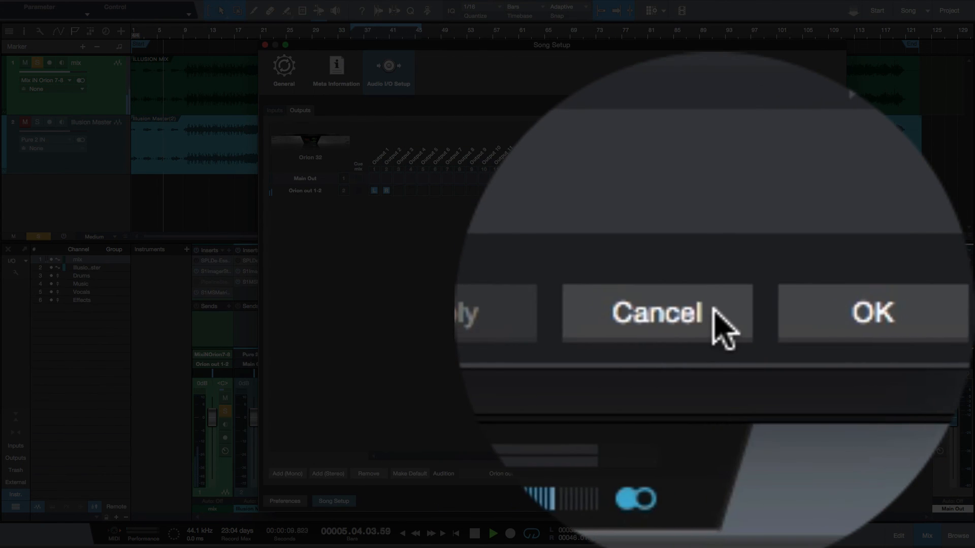
left_click(719, 320)
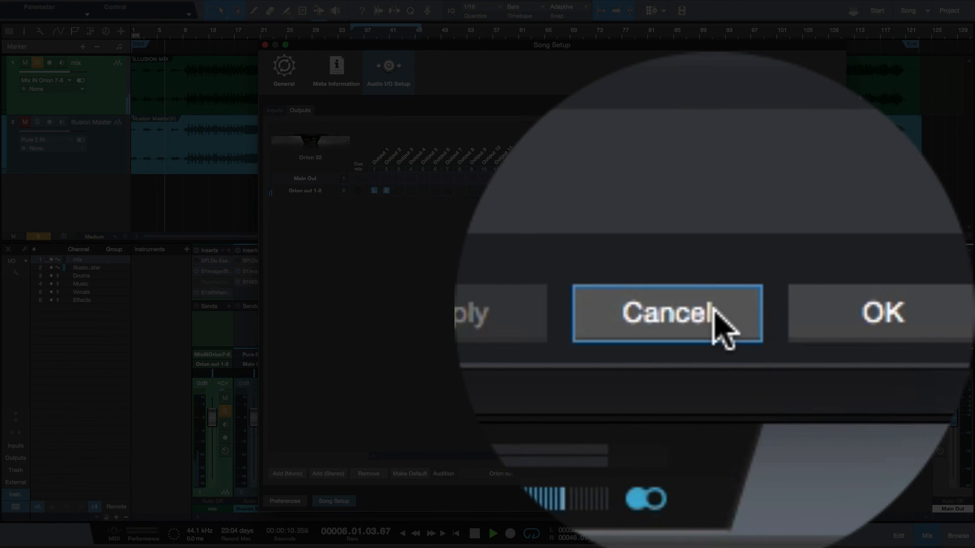
key("space")
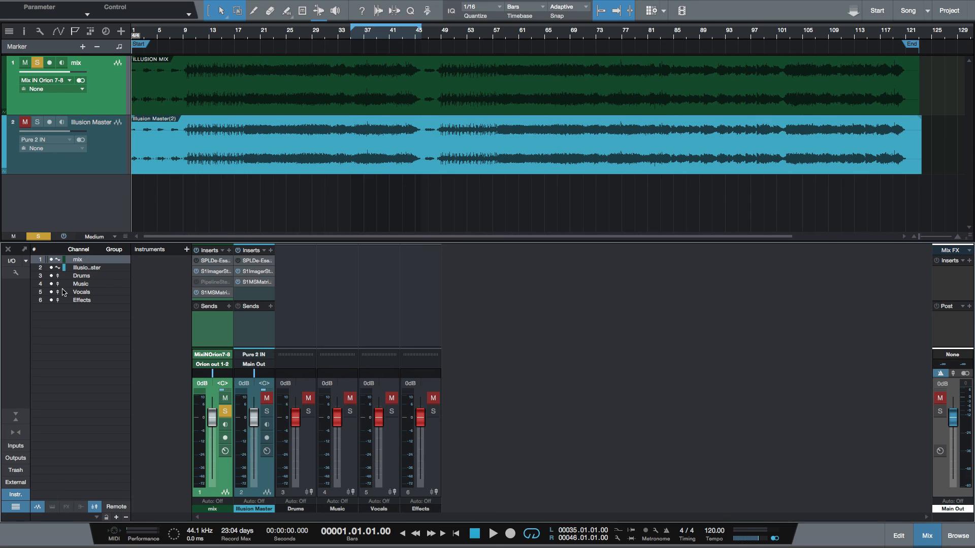
key("space")
left_click(14, 265)
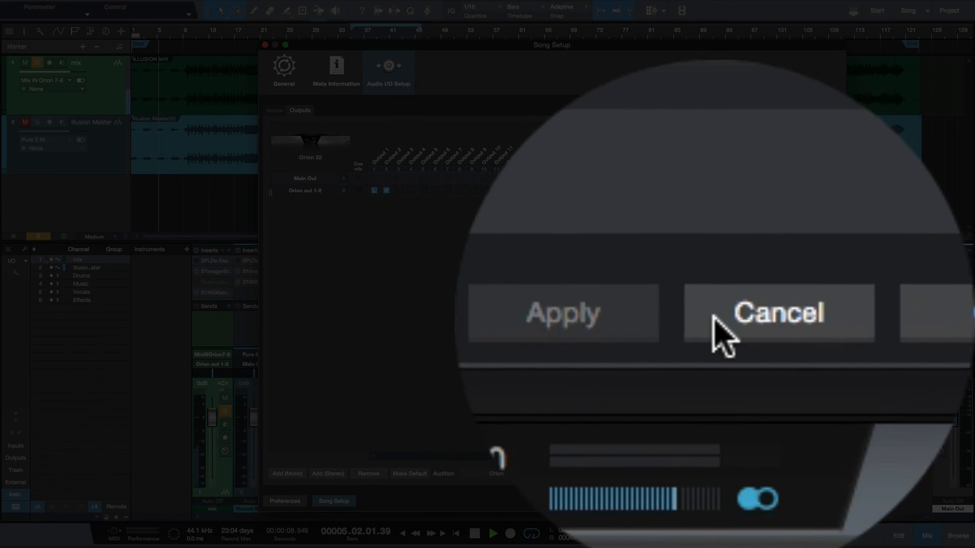
left_click(778, 501)
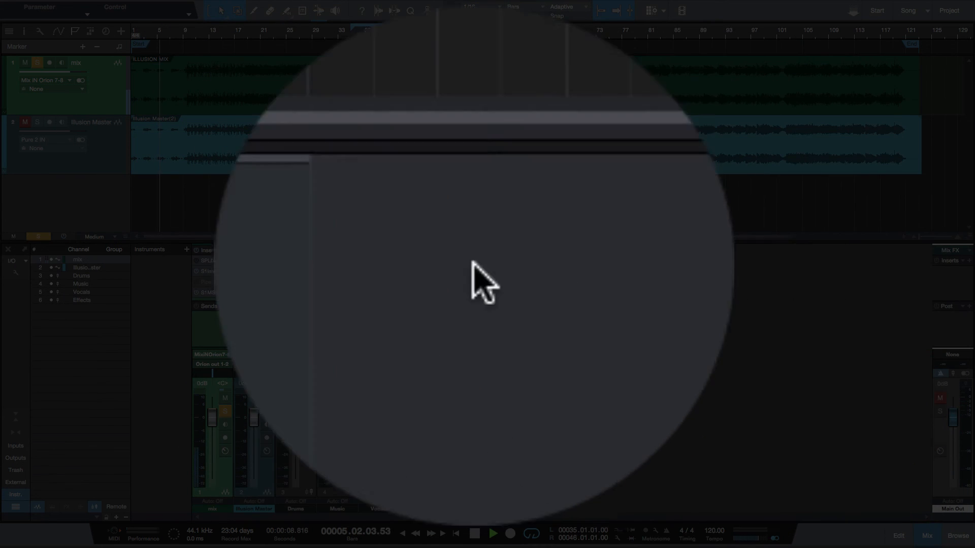